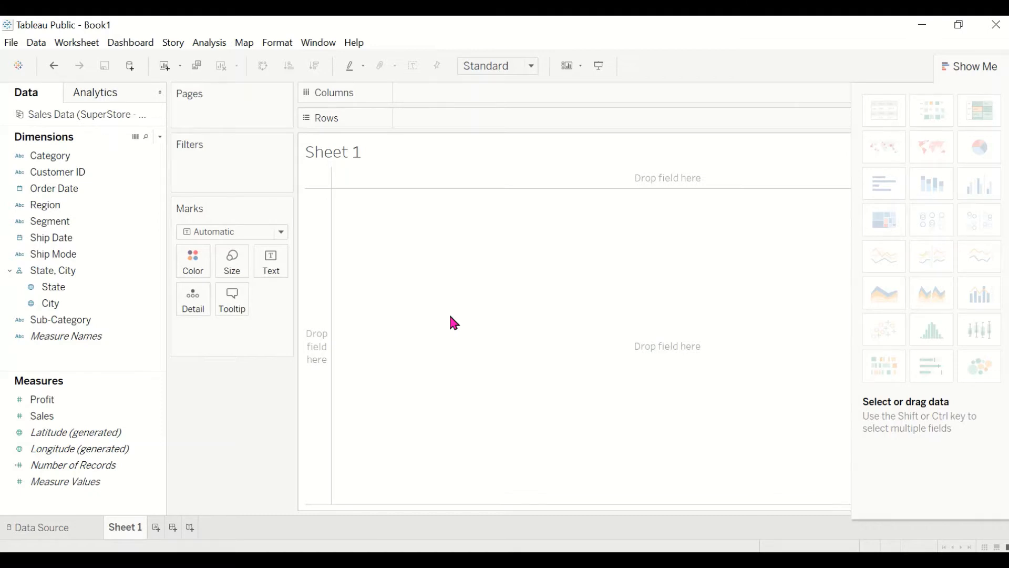
Step: Add the State field to the empty view as a map and place State below City in the State, City hierarchy
click(74, 293)
drag(76, 296, 500, 253)
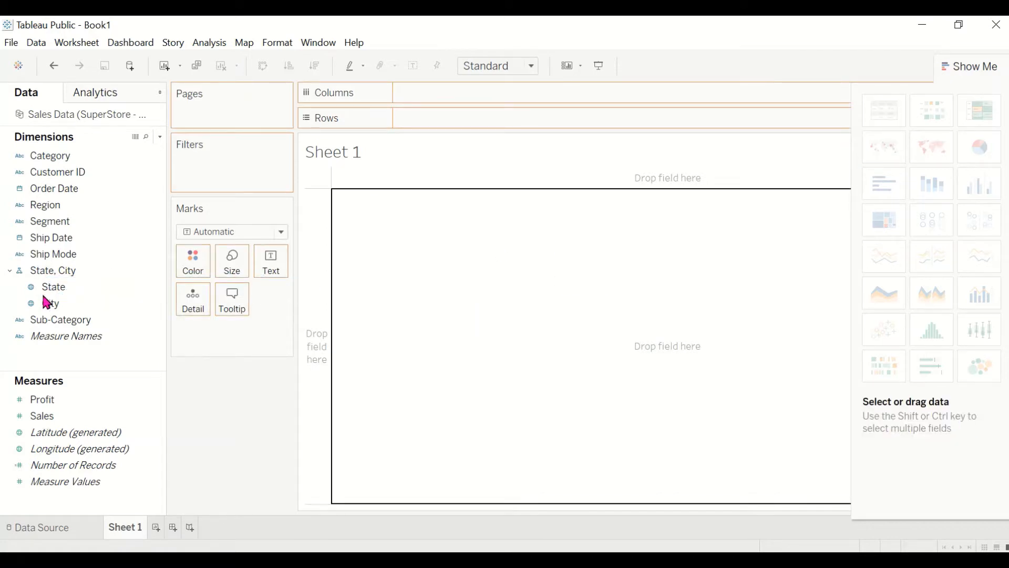
mouse_move(50, 293)
mouse_down()
mouse_move(67, 292)
mouse_move(47, 300)
mouse_up()
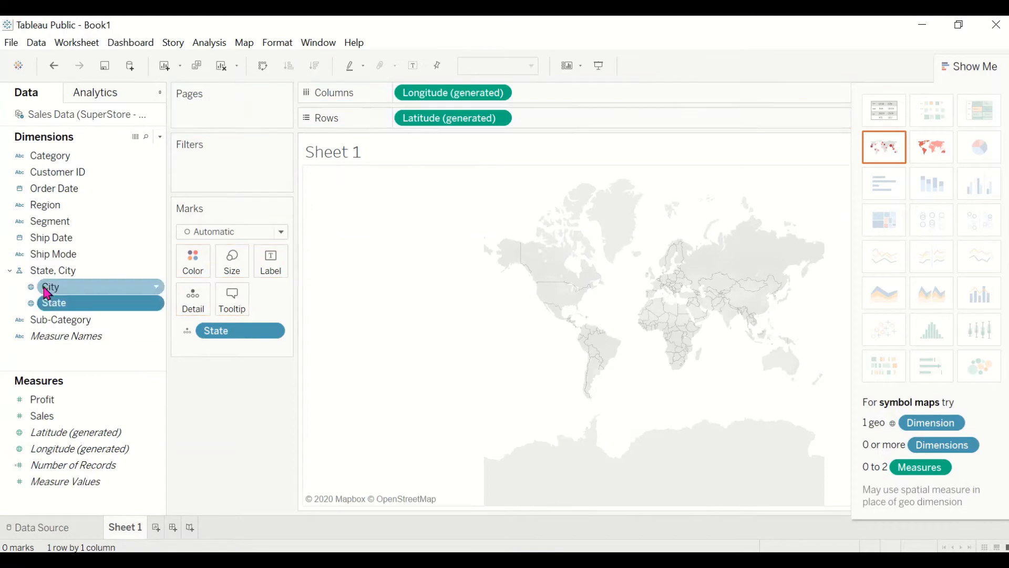
Step: Examine the map around Asia and open the location matching to review how the State values are matched
scroll(648, 269, down, 1)
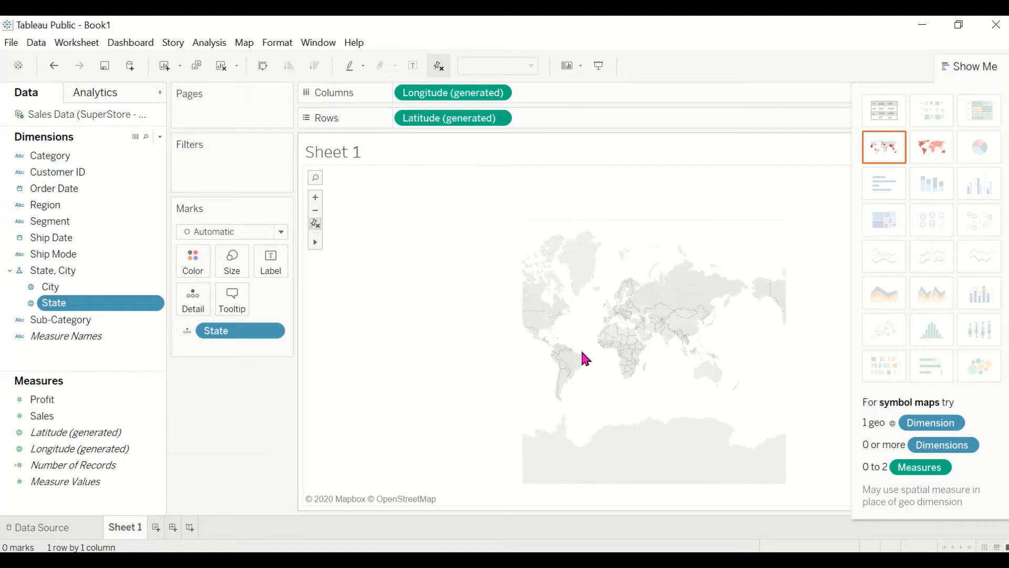
scroll(584, 358, up, 1)
scroll(585, 358, up, 1)
drag(706, 334, 604, 335)
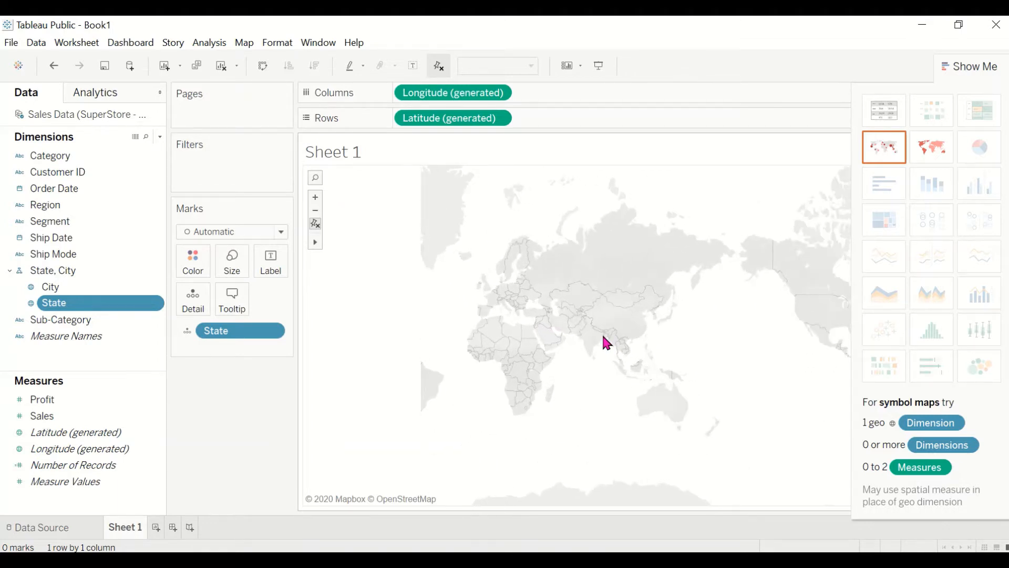
scroll(604, 339, up, 4)
scroll(606, 341, up, 2)
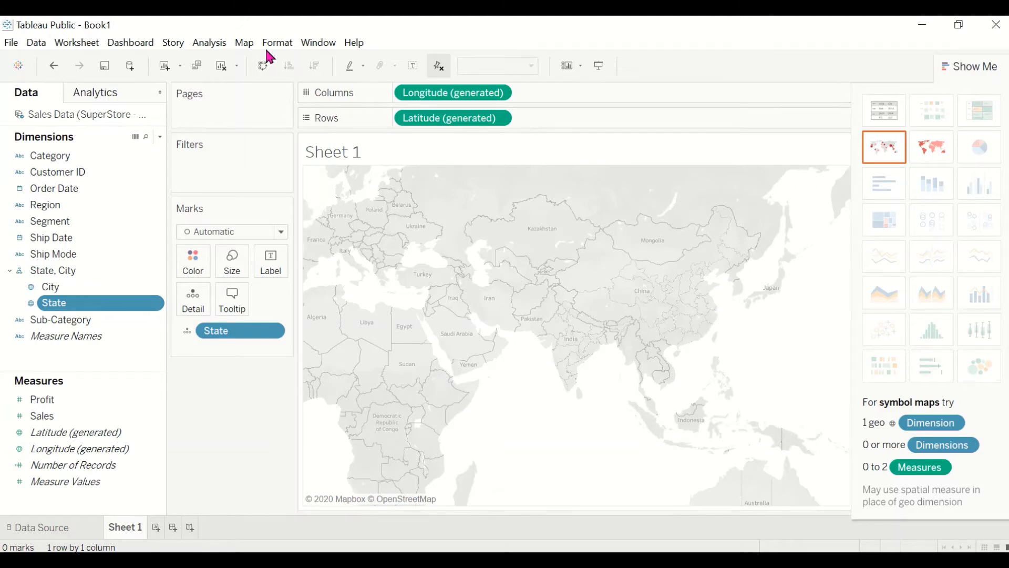
click(244, 45)
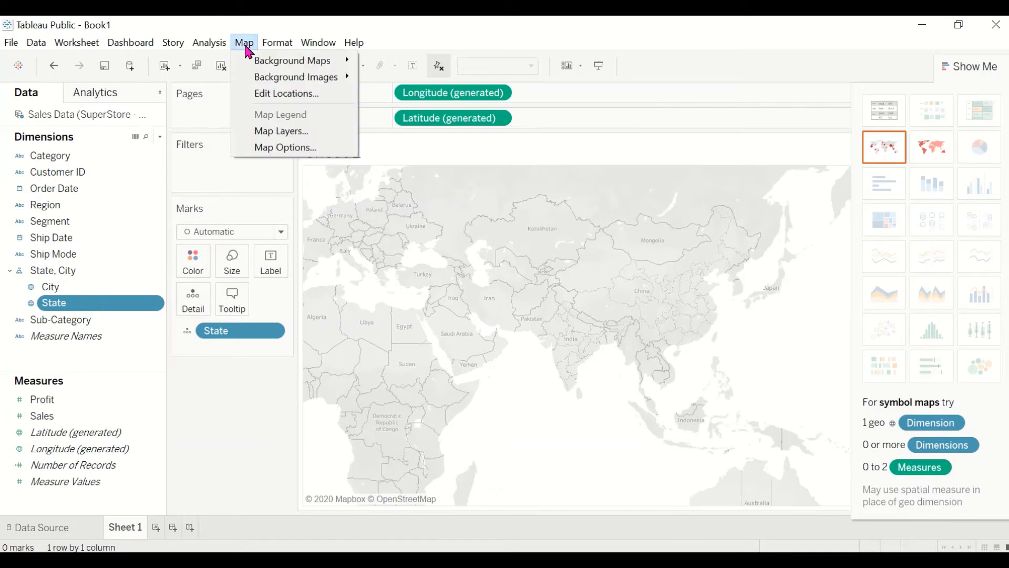
click(301, 94)
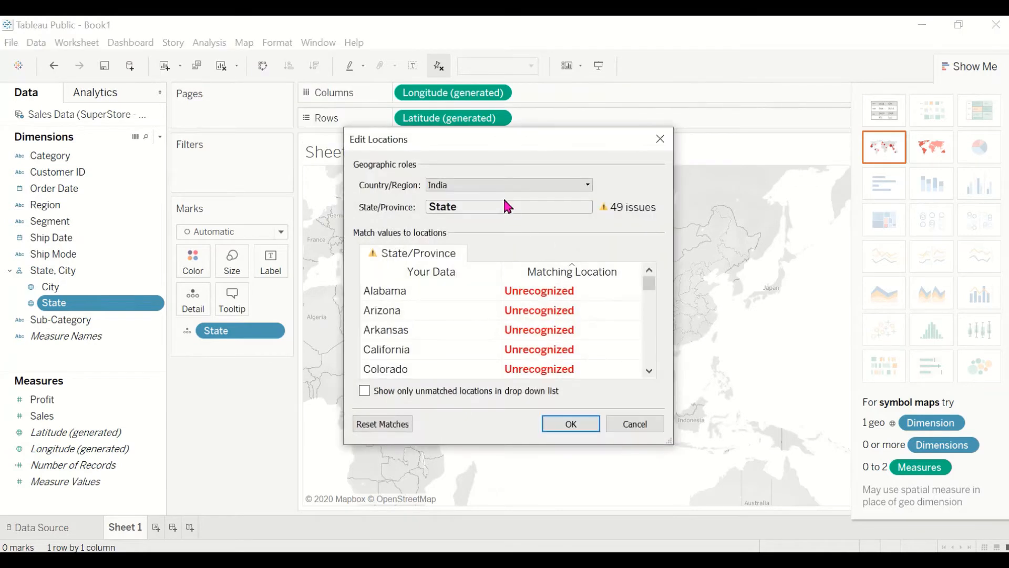
click(457, 188)
scroll(578, 350, down, 15)
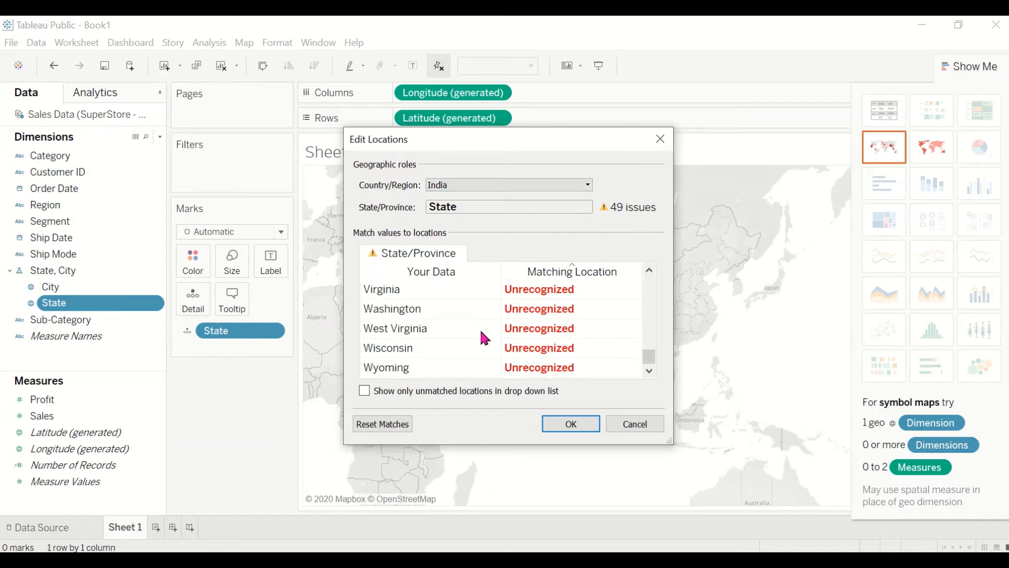
scroll(518, 336, up, 15)
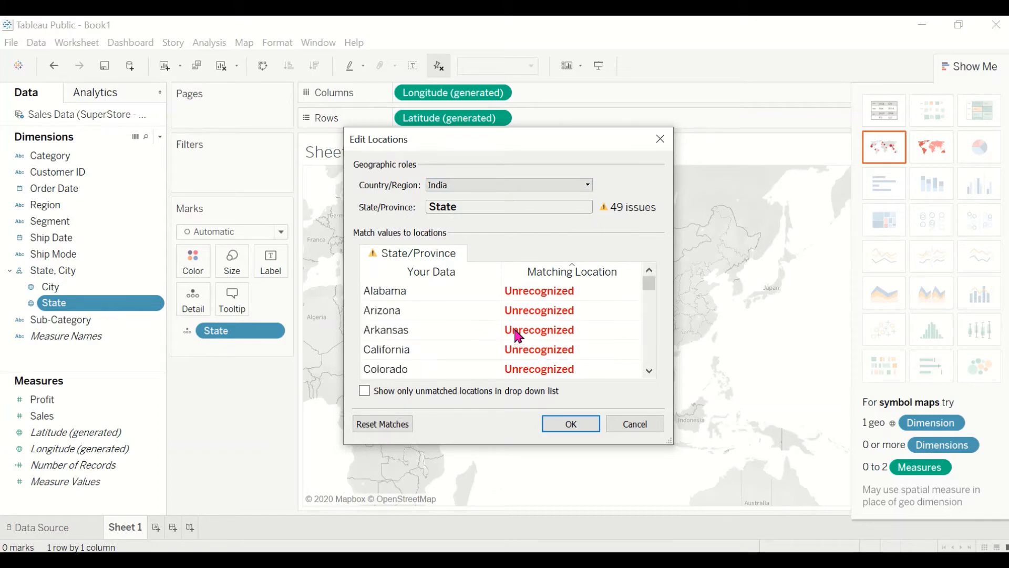
Step: Set the country for the State locations to the fixed value United States
click(540, 181)
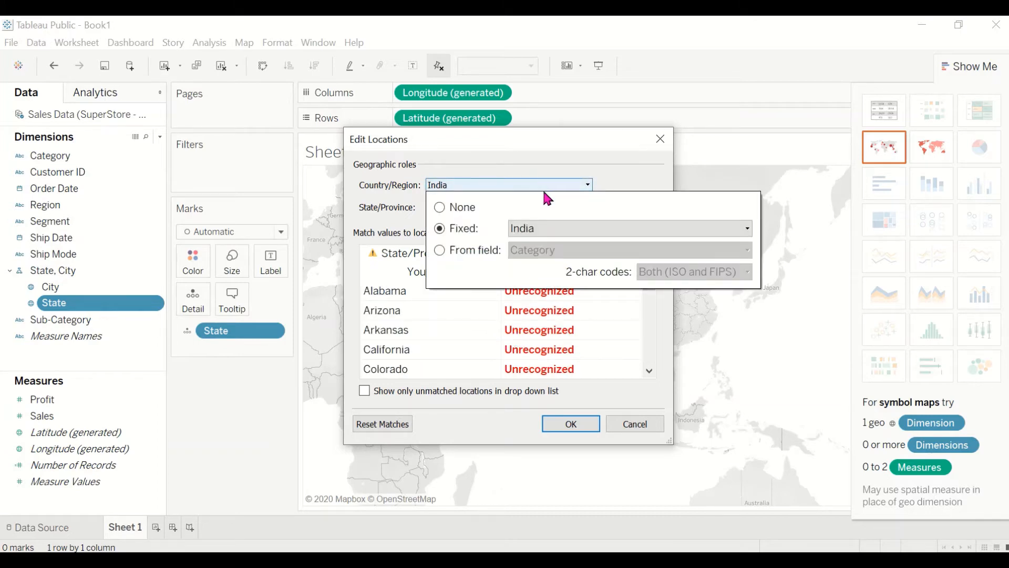
click(438, 249)
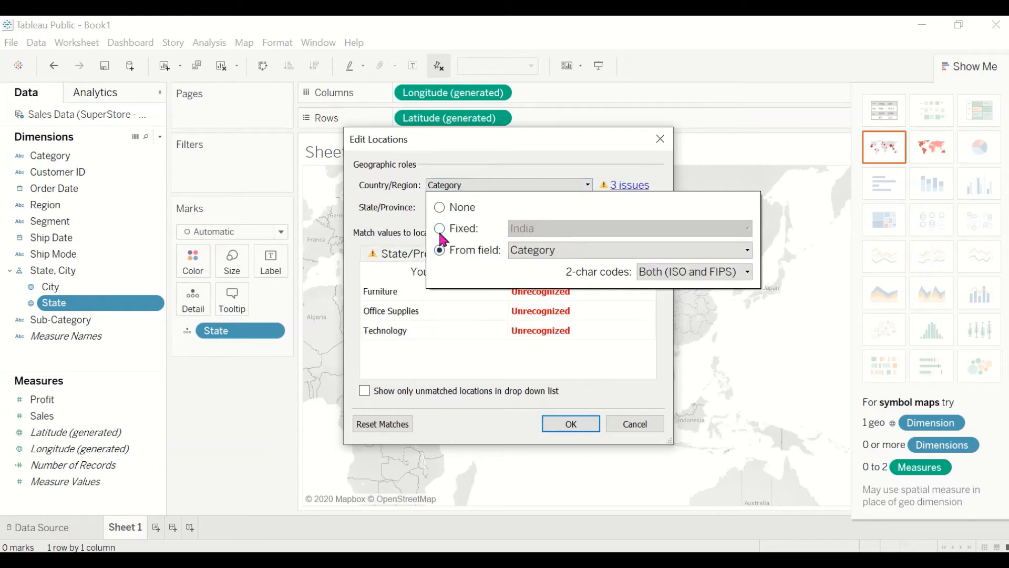
click(439, 228)
click(584, 235)
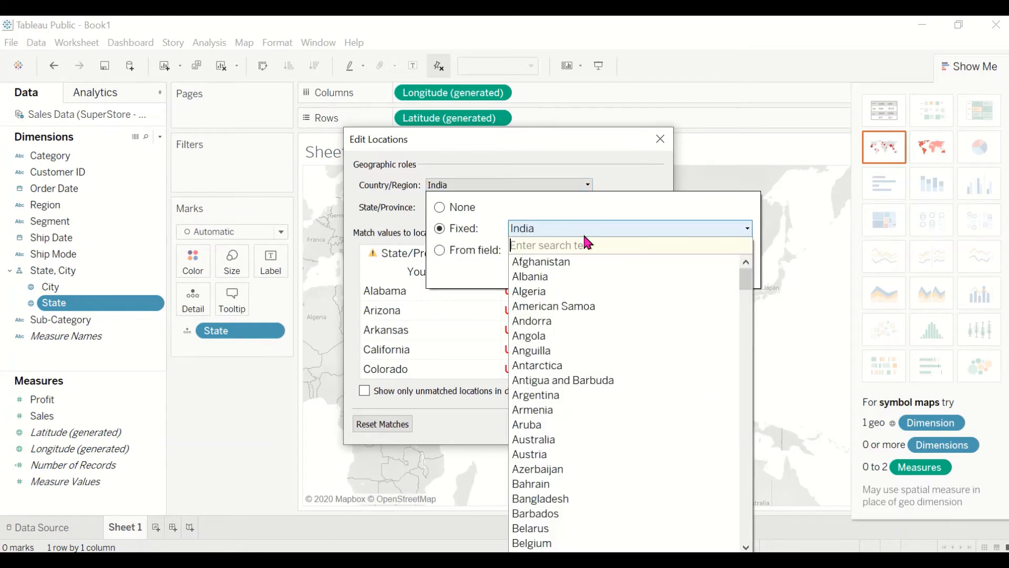
text(united)
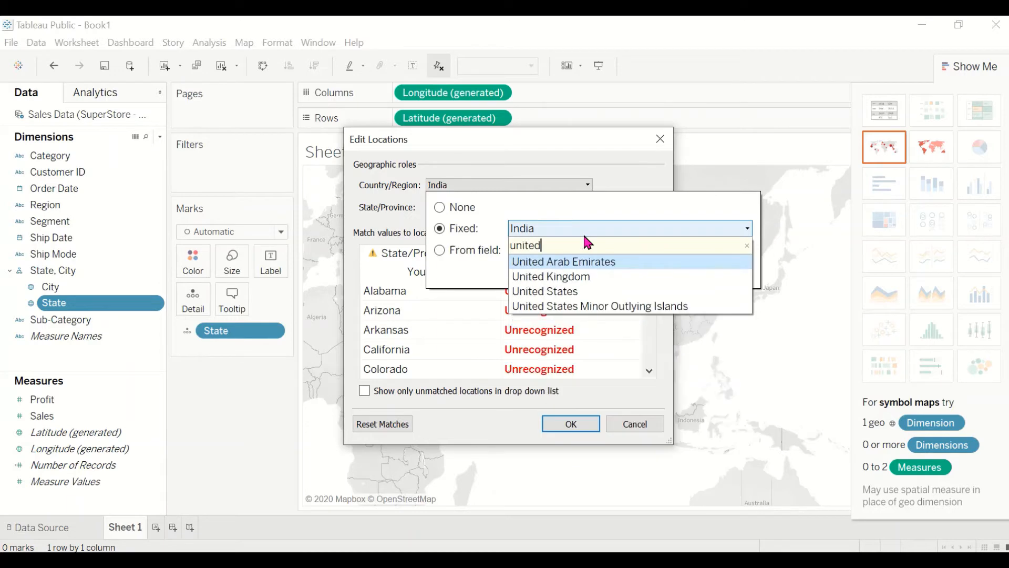
click(588, 292)
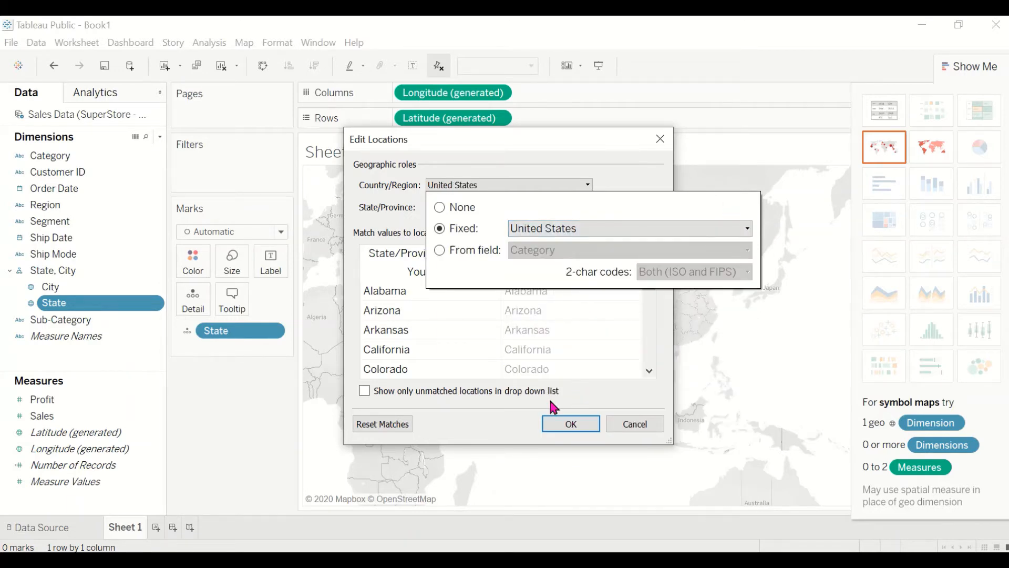
click(556, 419)
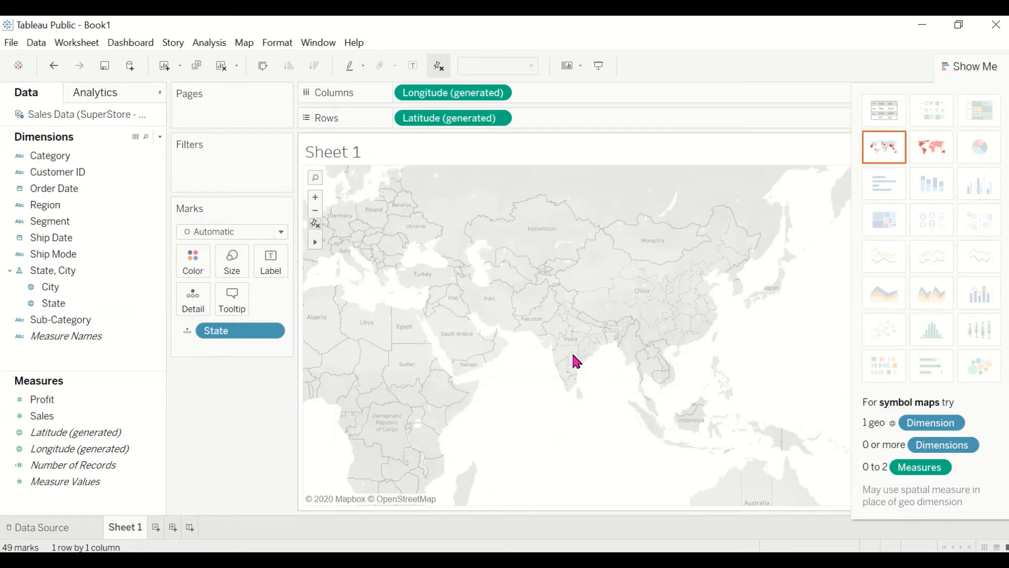
Step: Bring the United States into view on the map and examine the state marks
scroll(573, 356, up, 2)
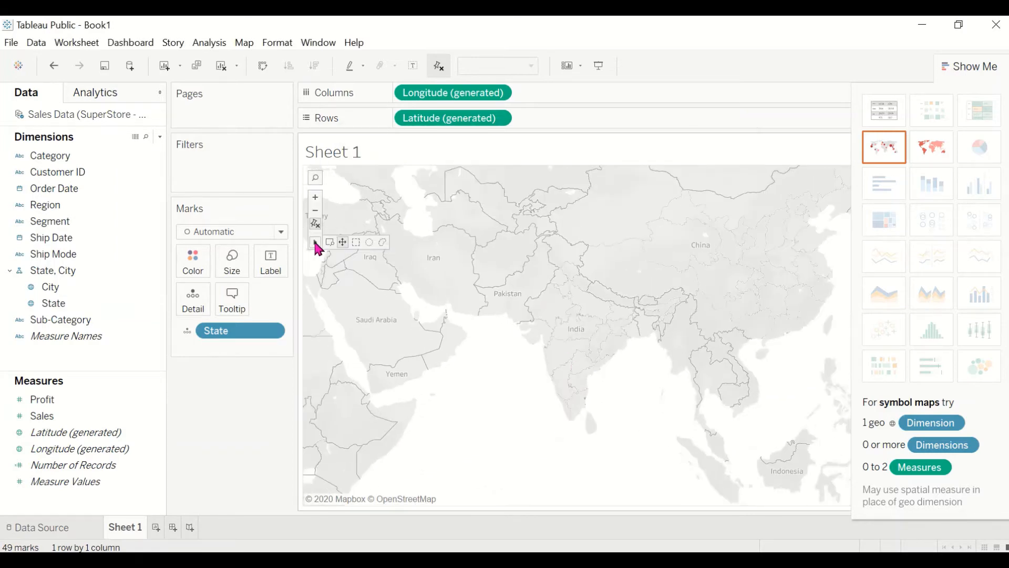
click(342, 243)
drag(440, 336, 779, 331)
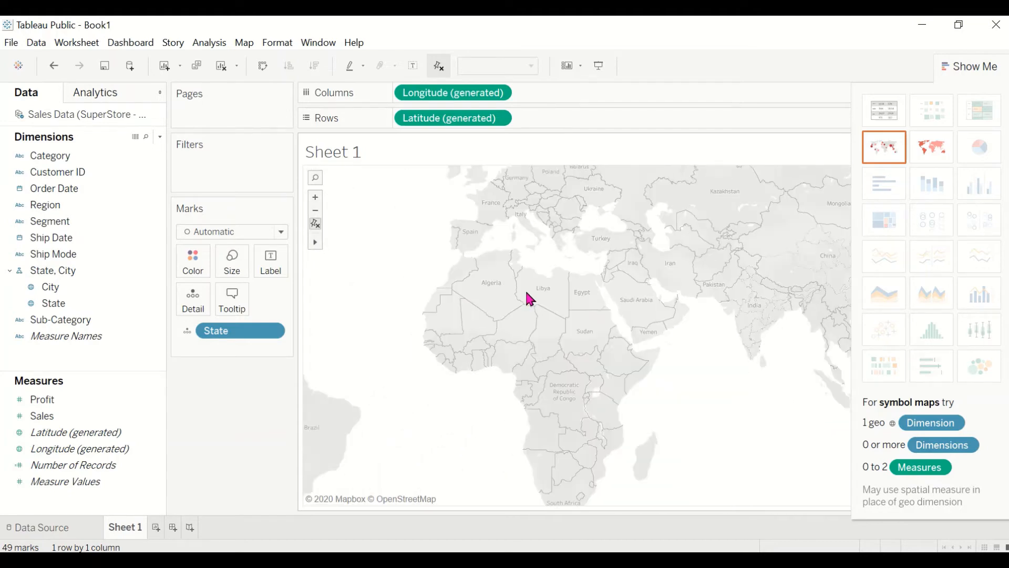
scroll(527, 297, down, 5)
drag(799, 291, 849, 304)
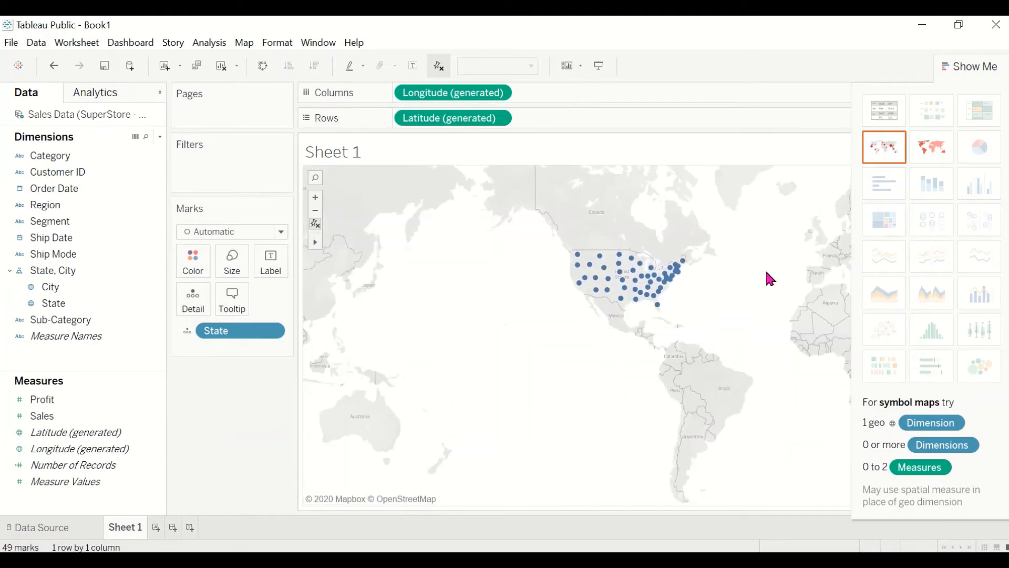
scroll(765, 269, up, 1)
scroll(639, 280, up, 2)
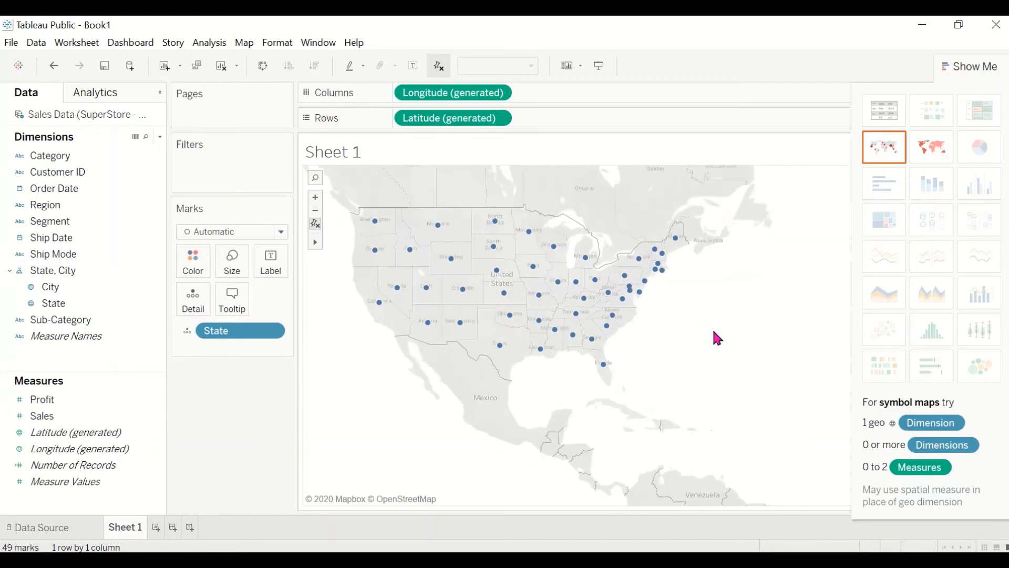
scroll(712, 331, up, 2)
scroll(784, 361, up, 1)
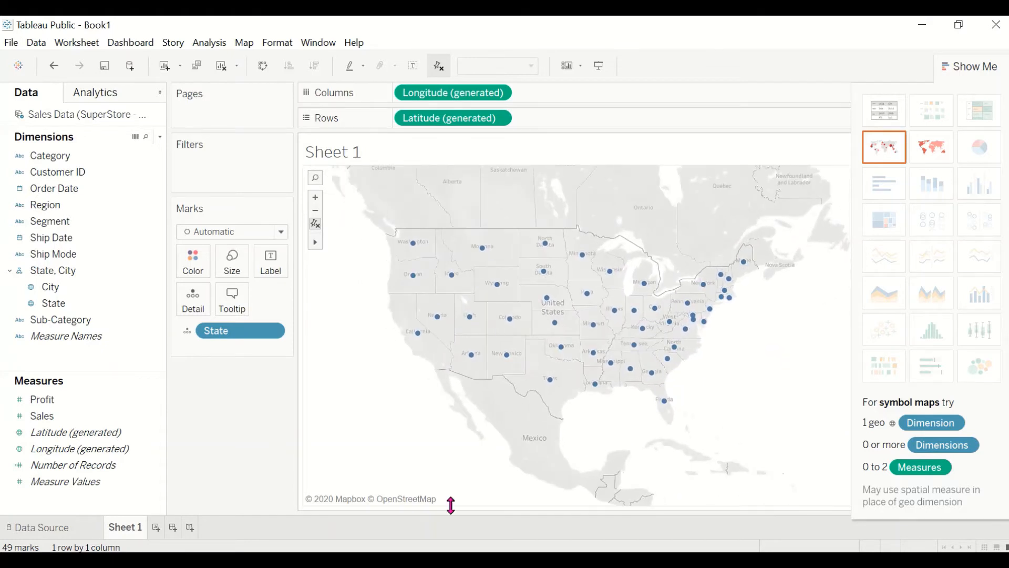
Step: Enlarge the state marks to about the middle of the size scale
click(231, 263)
drag(257, 294, 266, 293)
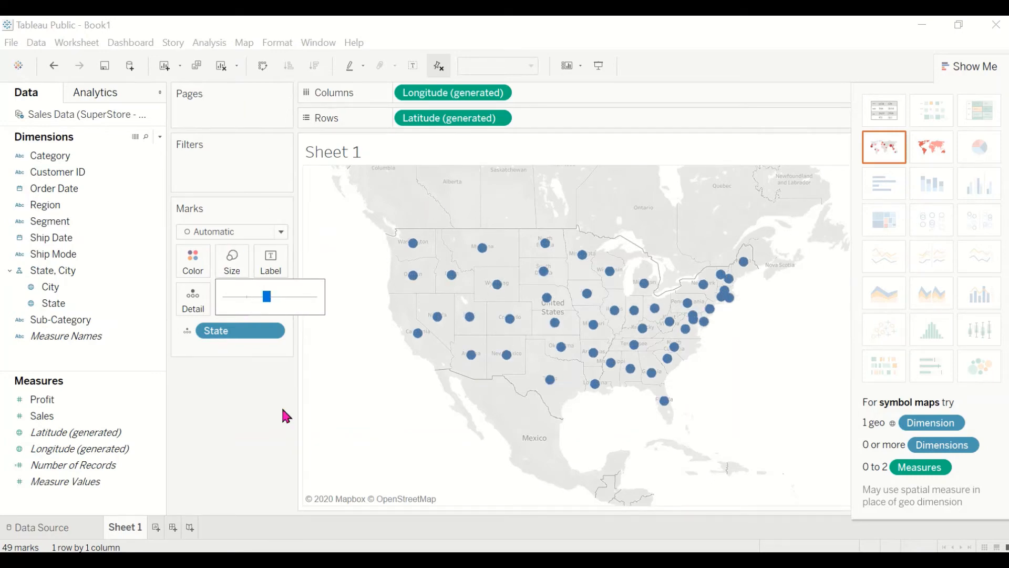
click(279, 297)
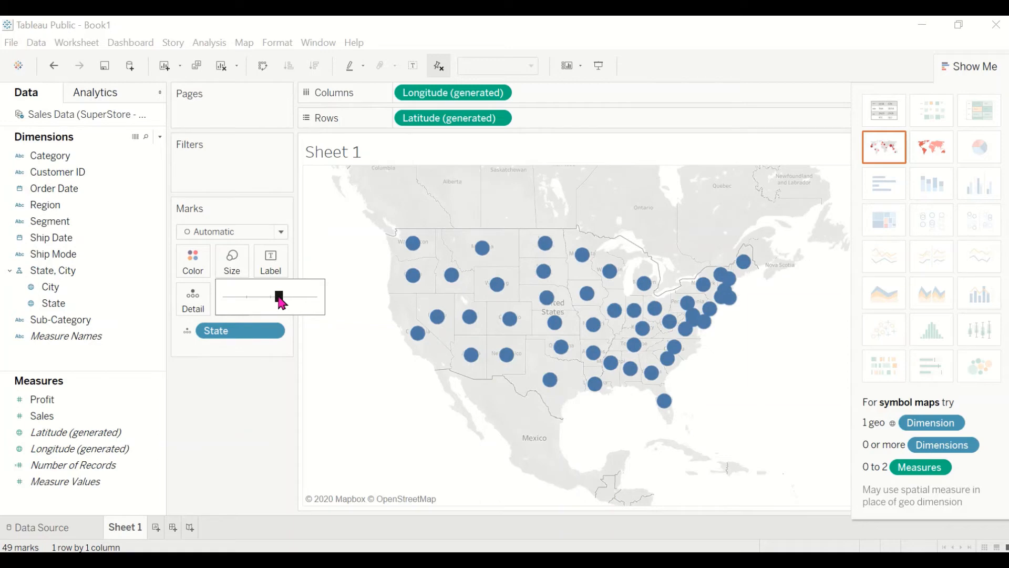
drag(279, 296, 268, 297)
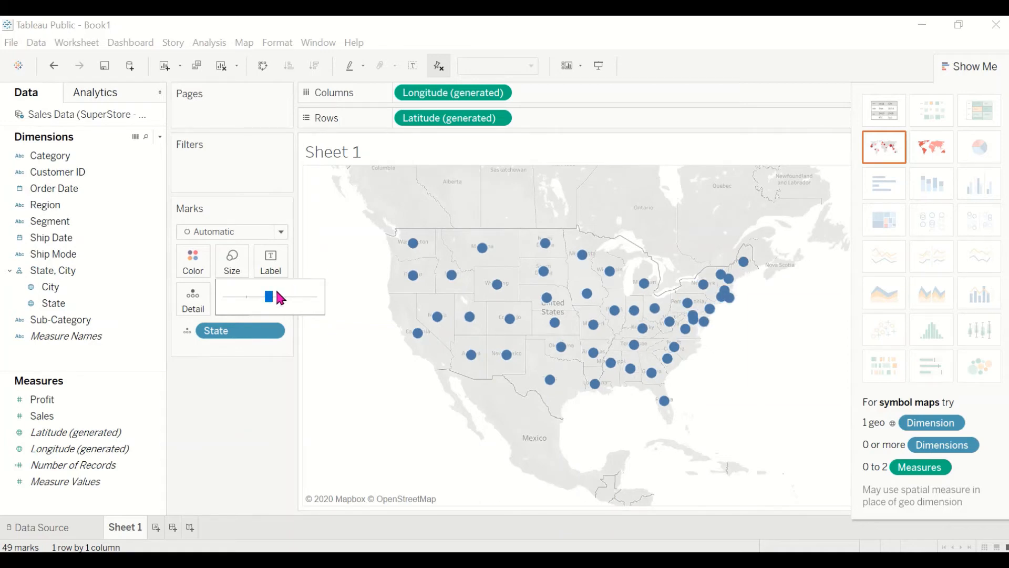
Step: Size the state marks by Sales and enlarge the circles to about three-quarters of the size scale
scroll(618, 261, up, 3)
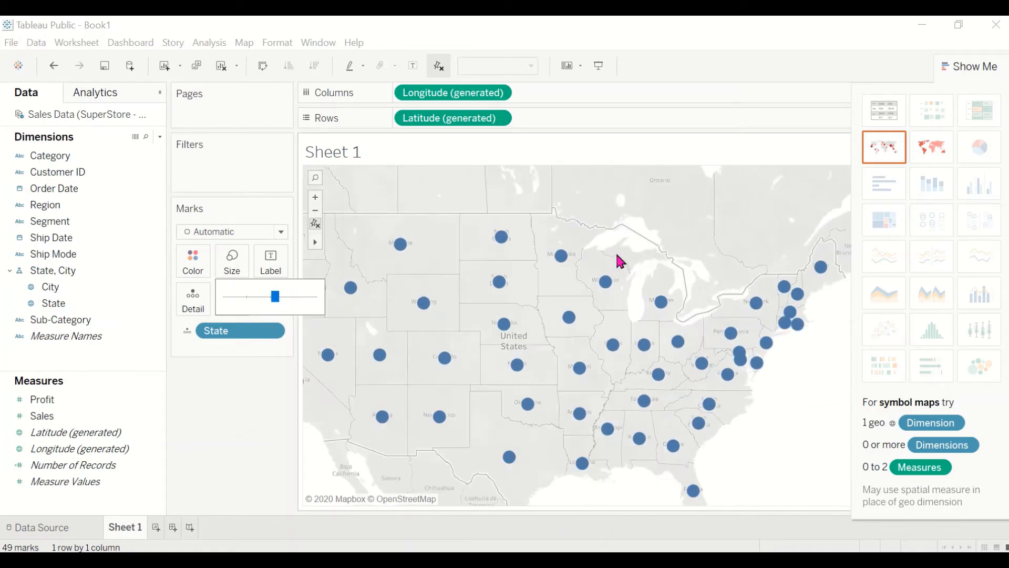
drag(765, 432, 800, 431)
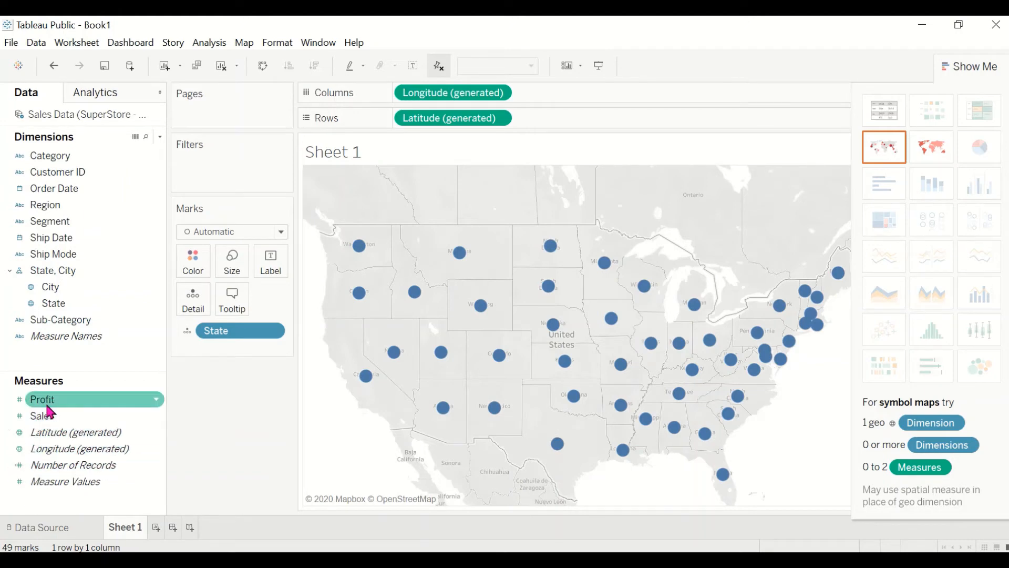
drag(50, 417, 227, 261)
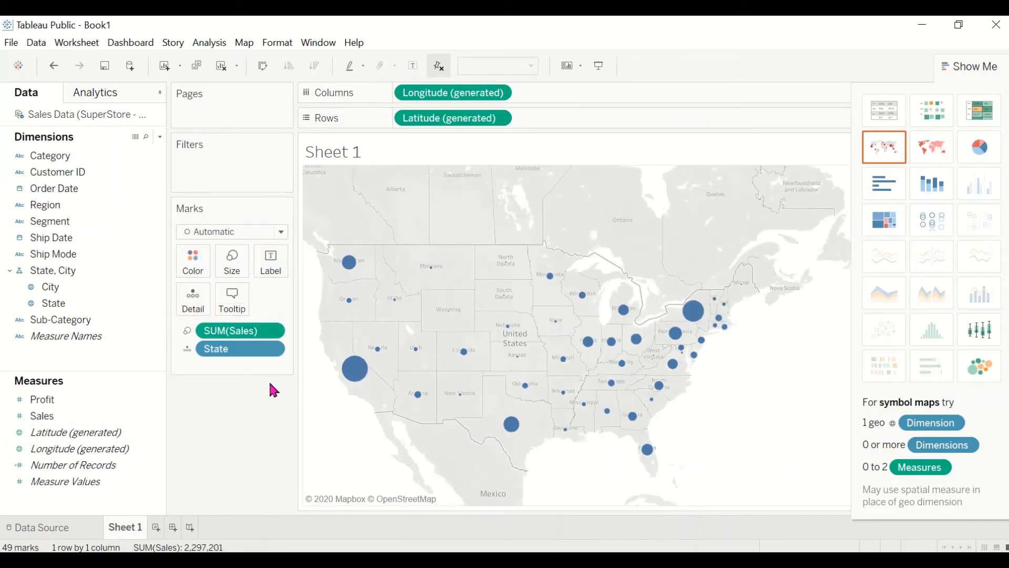
click(233, 270)
click(290, 301)
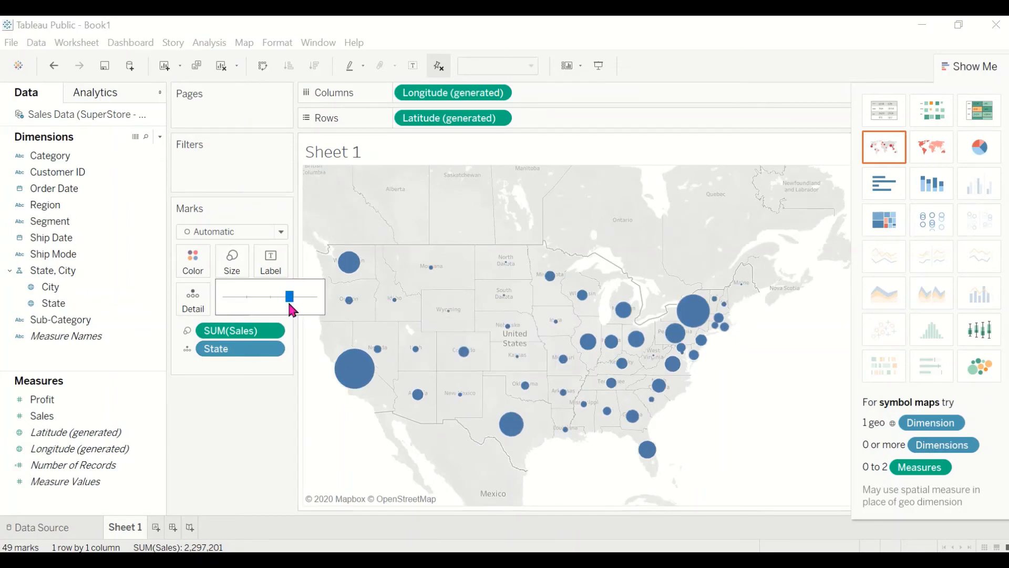
click(242, 418)
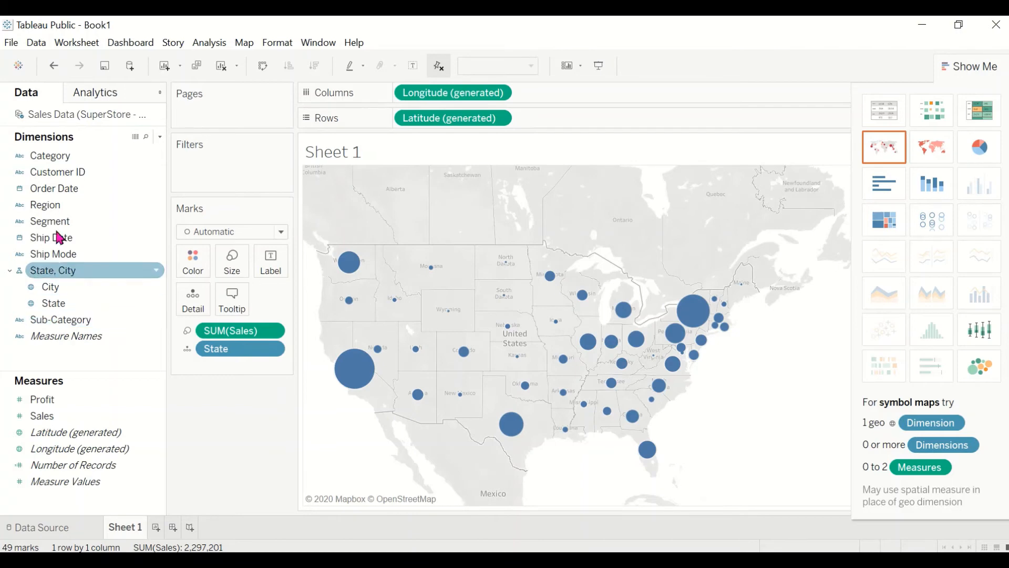
Step: Try coloring the state marks by Region and by Segment, and remove the color field
drag(35, 206, 187, 261)
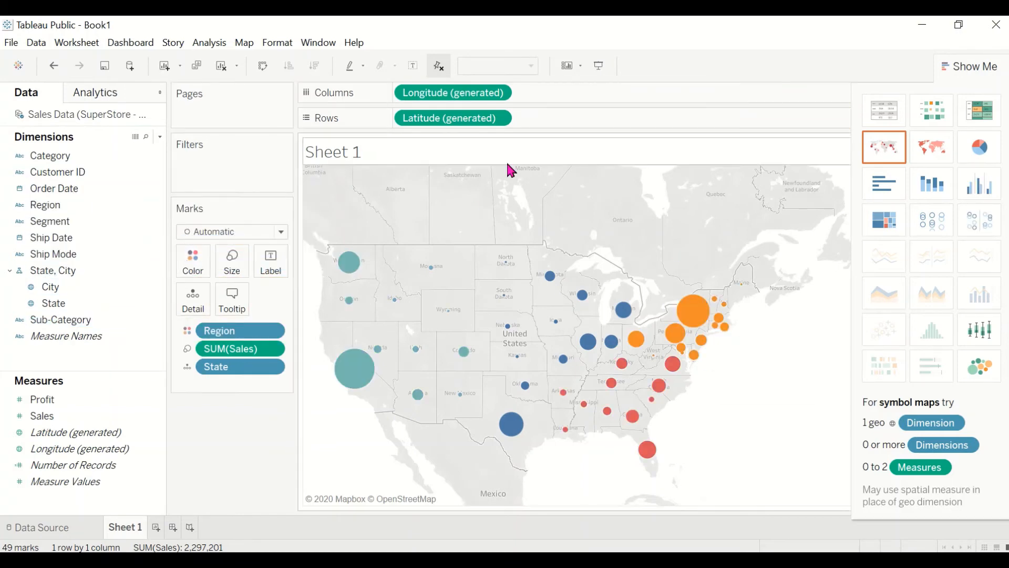
drag(60, 224, 196, 254)
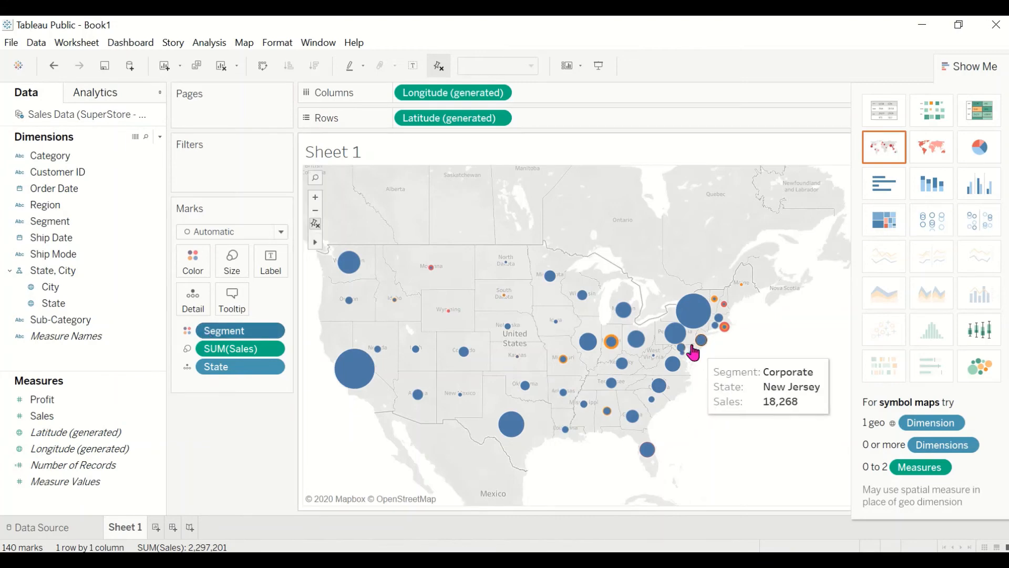
scroll(371, 400, up, 1)
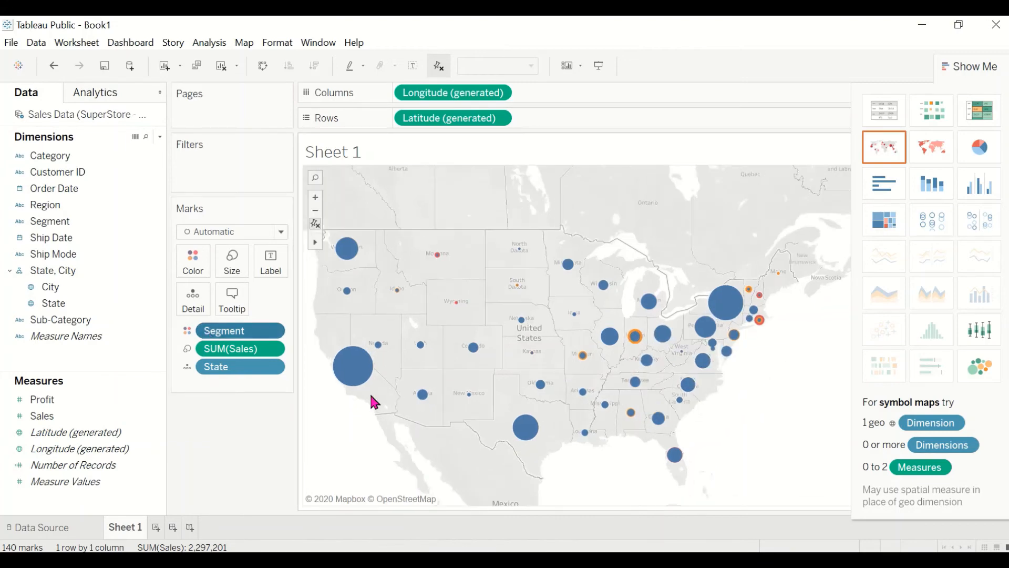
drag(270, 331, 85, 314)
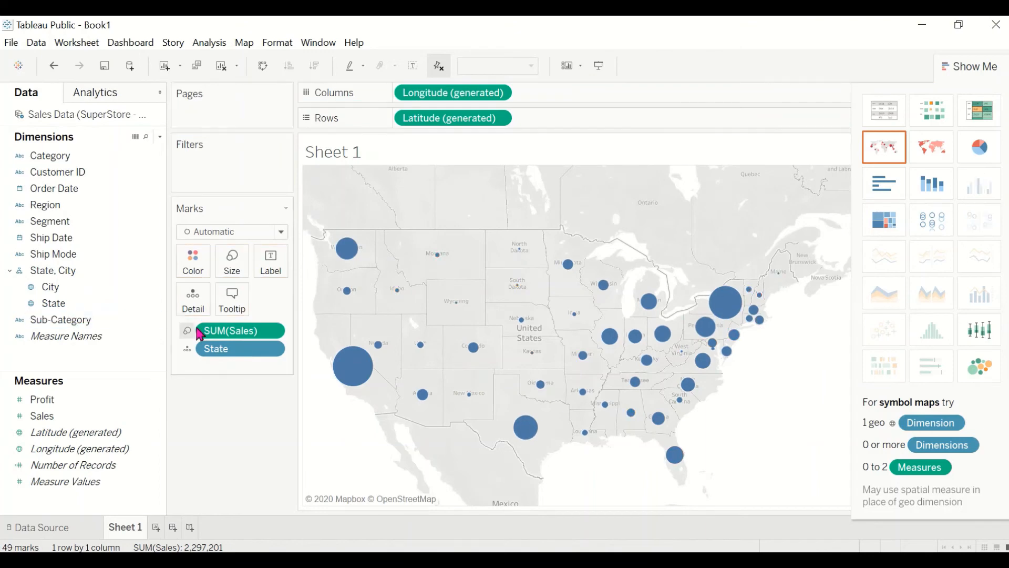
Step: Color the state marks by Segment and select the Corporate mark for Indiana
drag(67, 221, 201, 266)
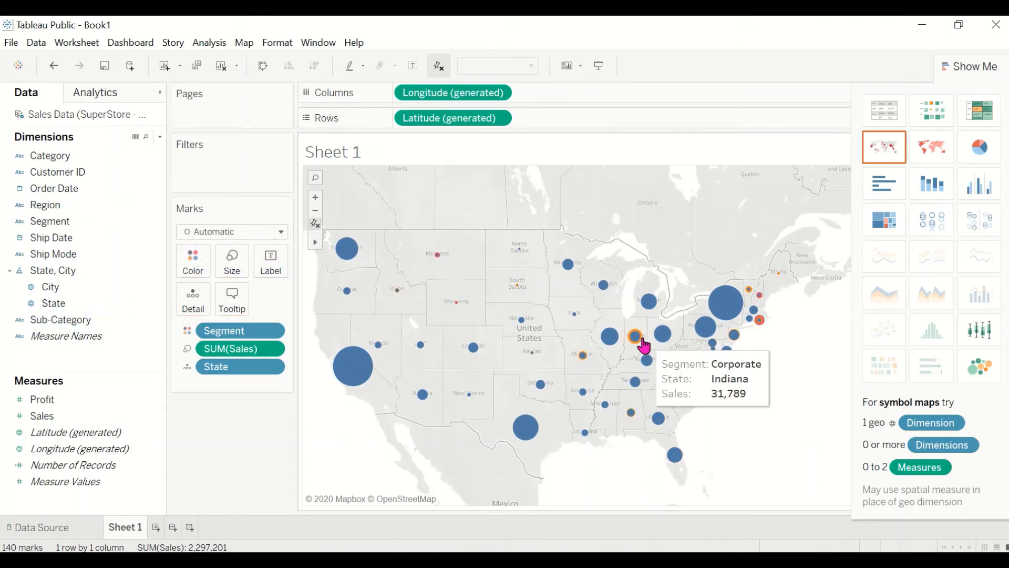
scroll(640, 344, up, 2)
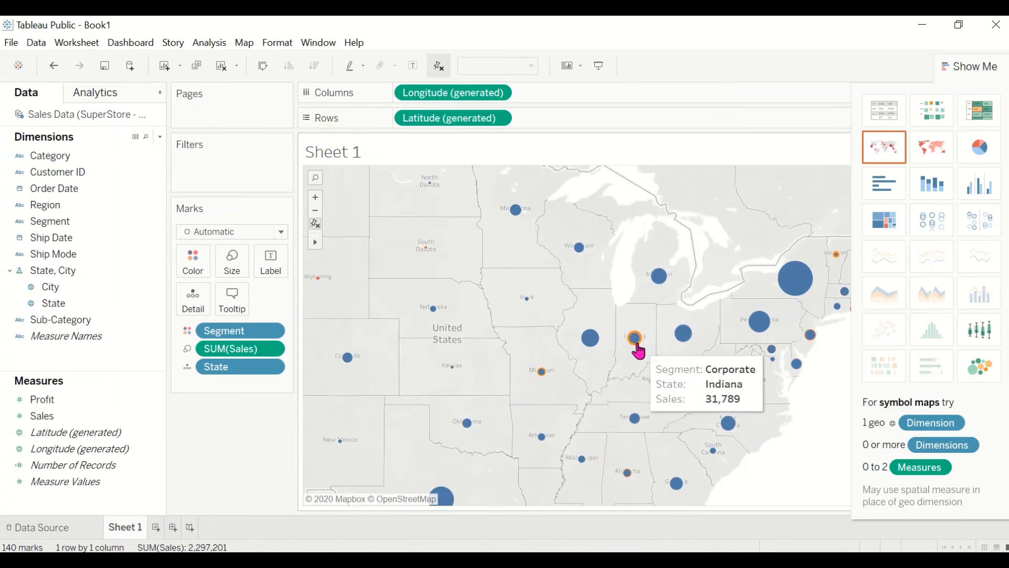
click(635, 339)
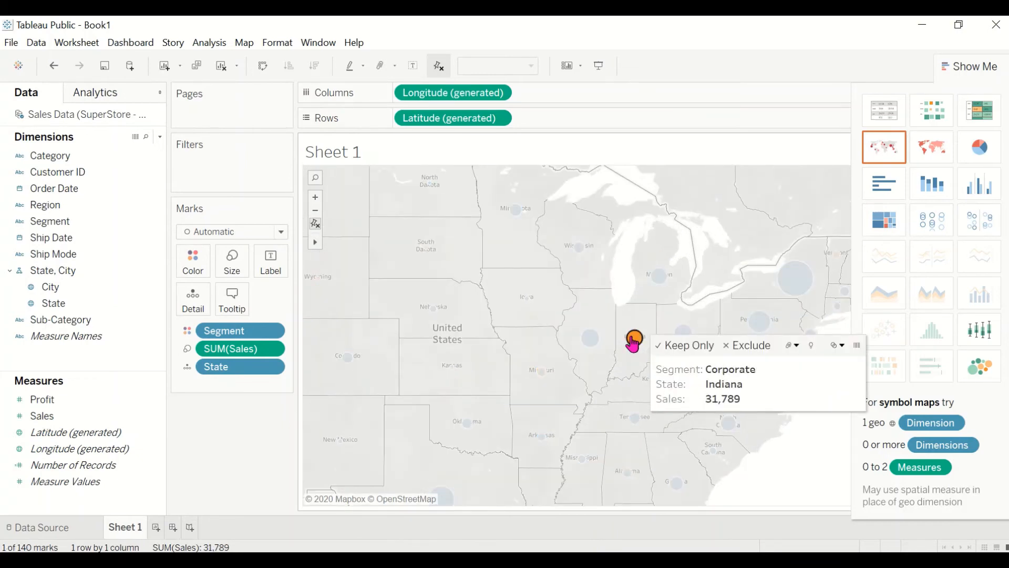
Step: Clear the Indiana mark selection and color the state marks by Region in place of Segment
right_click(632, 339)
click(716, 372)
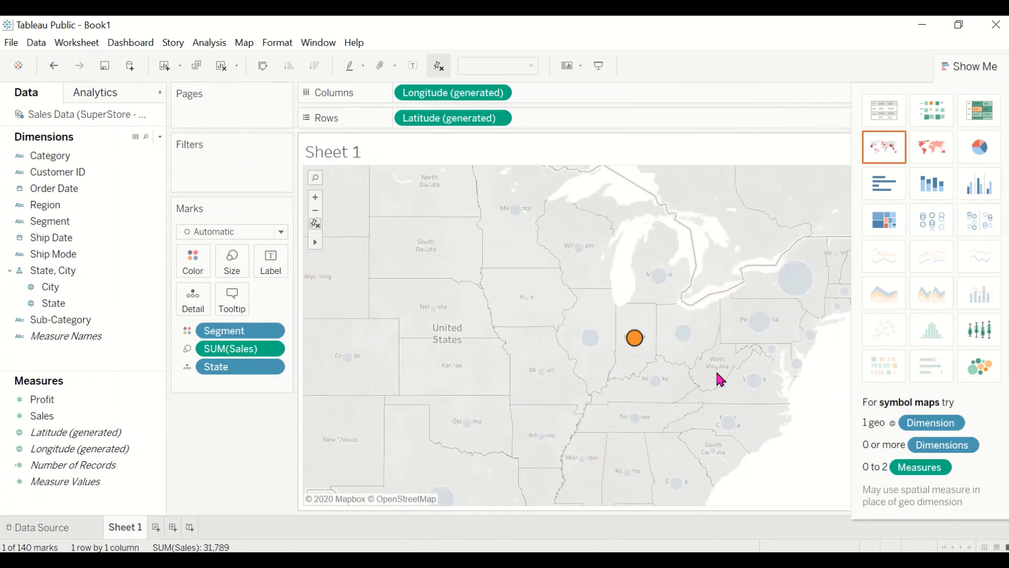
scroll(717, 374, down, 1)
scroll(716, 372, down, 2)
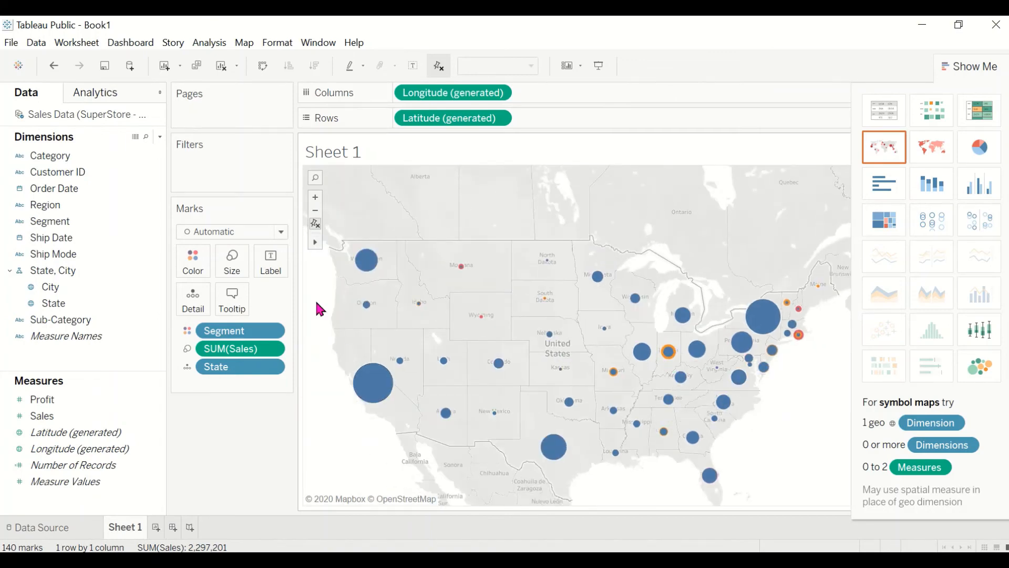
drag(205, 330, 194, 270)
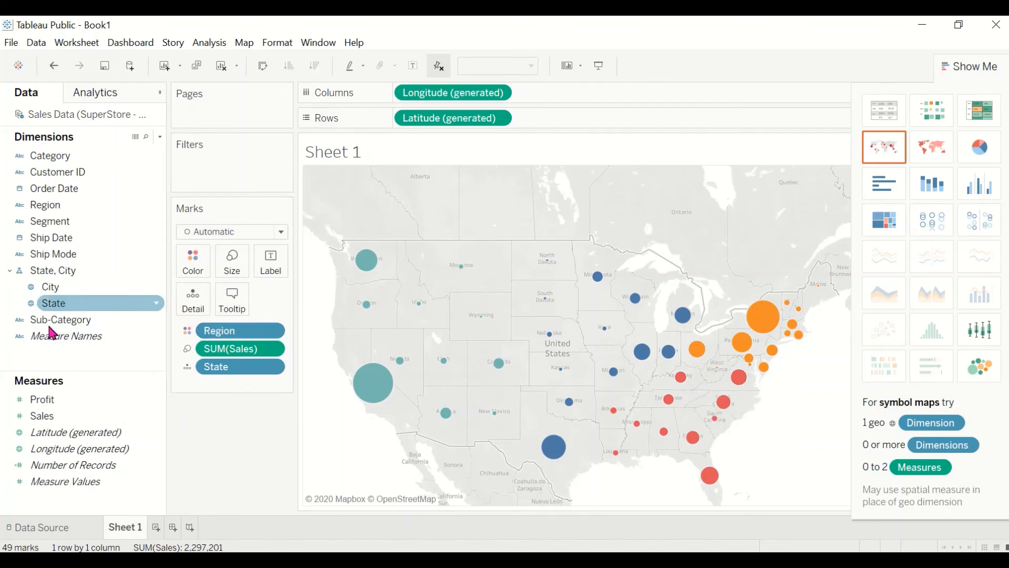
Step: Split the map into one row per Segment and widen the row header column to fit the full segment names
drag(77, 222, 613, 121)
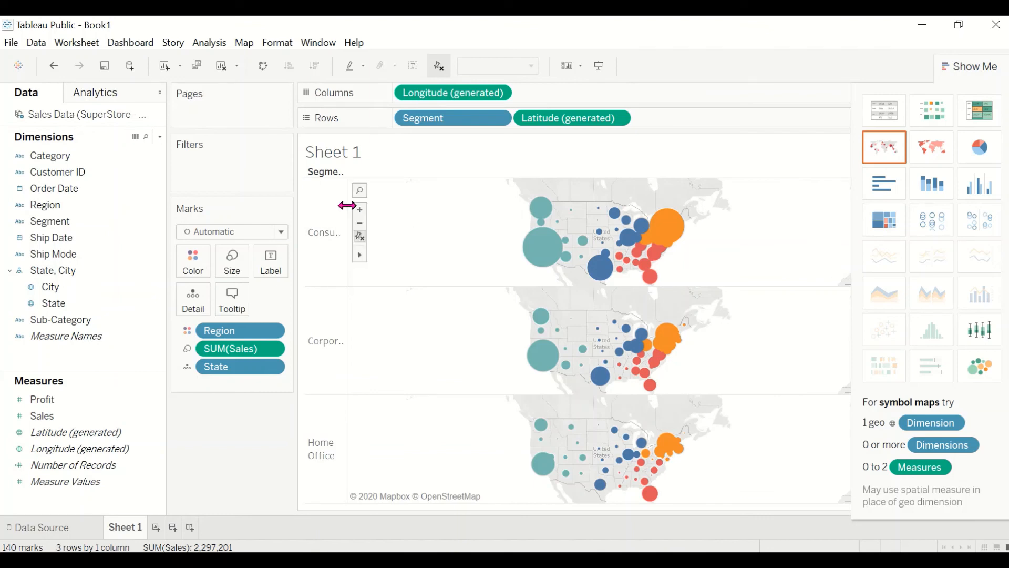
drag(346, 206, 380, 205)
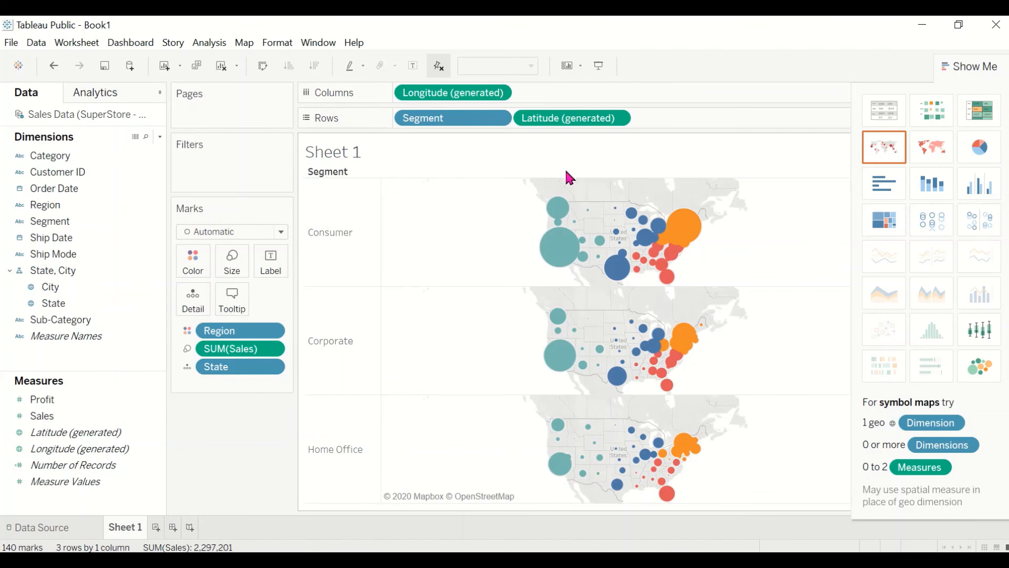
scroll(593, 371, up, 5)
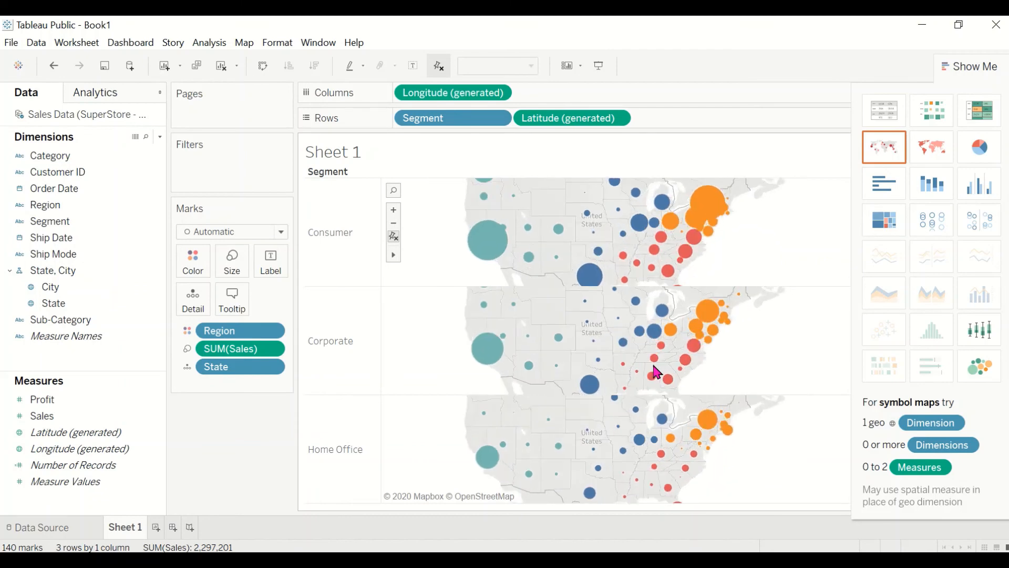
scroll(656, 371, down, 2)
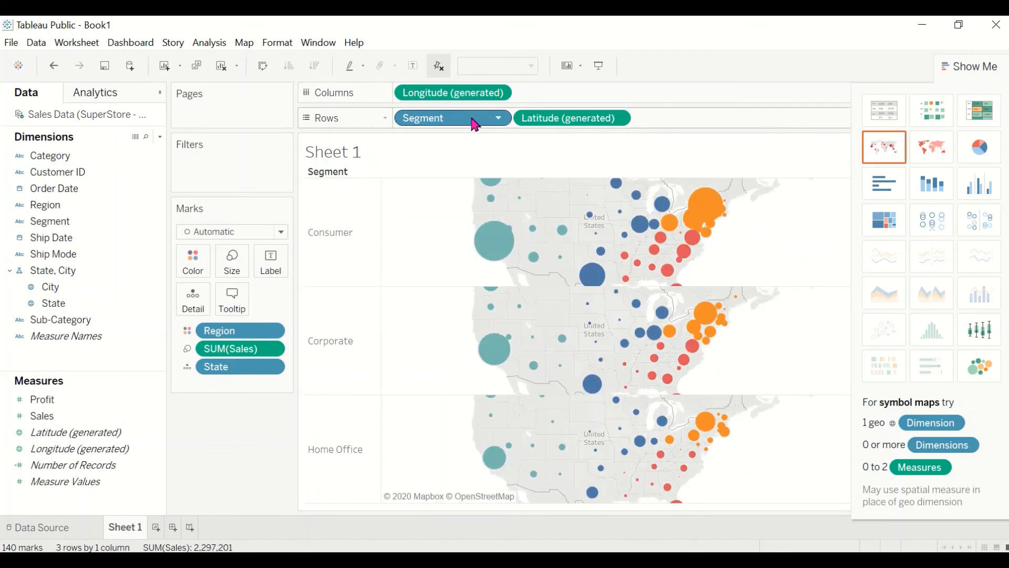
Step: Move Segment from rows to columns and reduce the circles to slightly above the middle of the size scale
drag(473, 119, 603, 101)
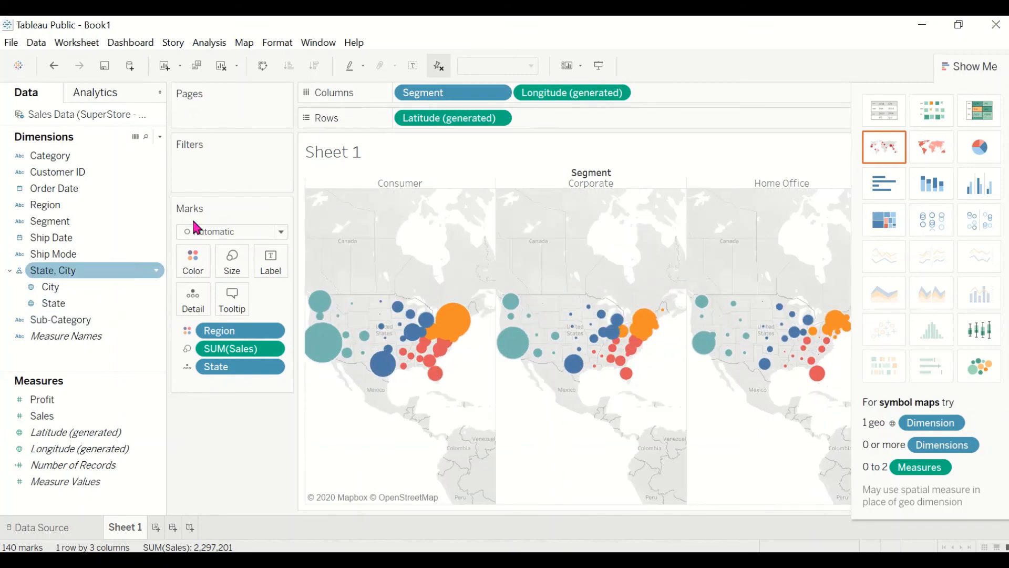
click(230, 263)
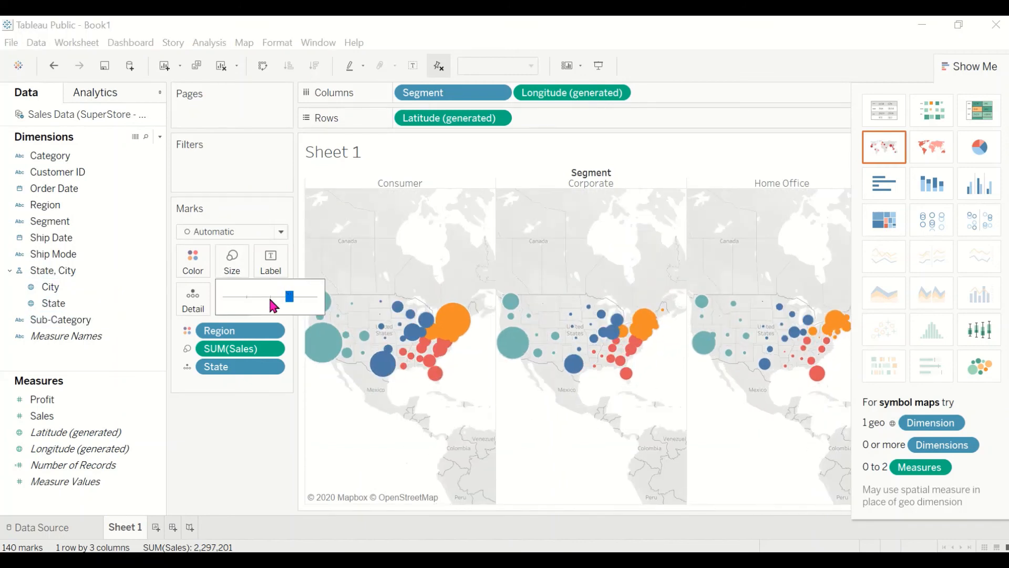
click(276, 296)
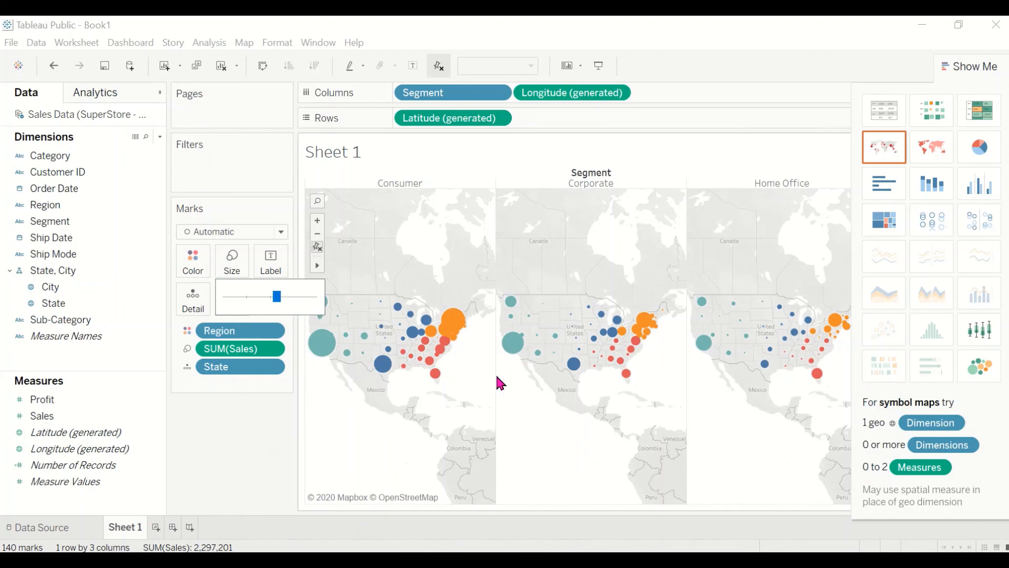
click(207, 403)
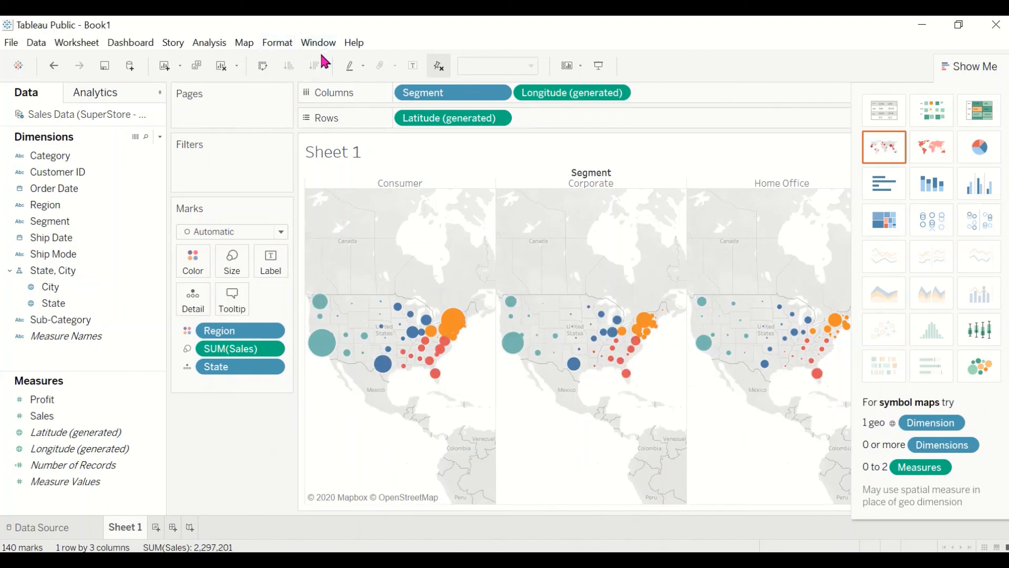
Step: Show the three segment maps in presentation mode, zoomed in slightly on the United States
click(355, 43)
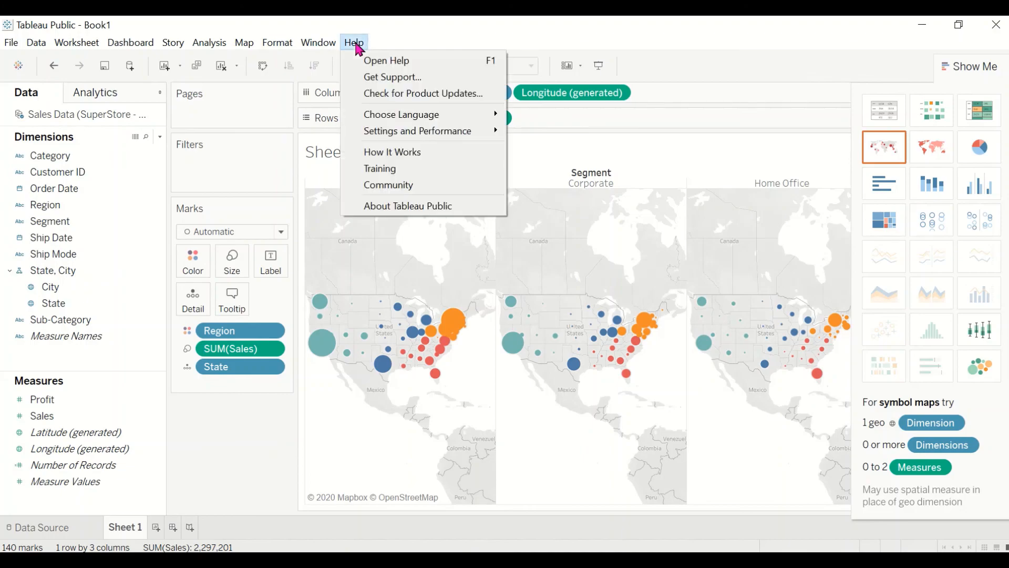
click(598, 65)
click(598, 65)
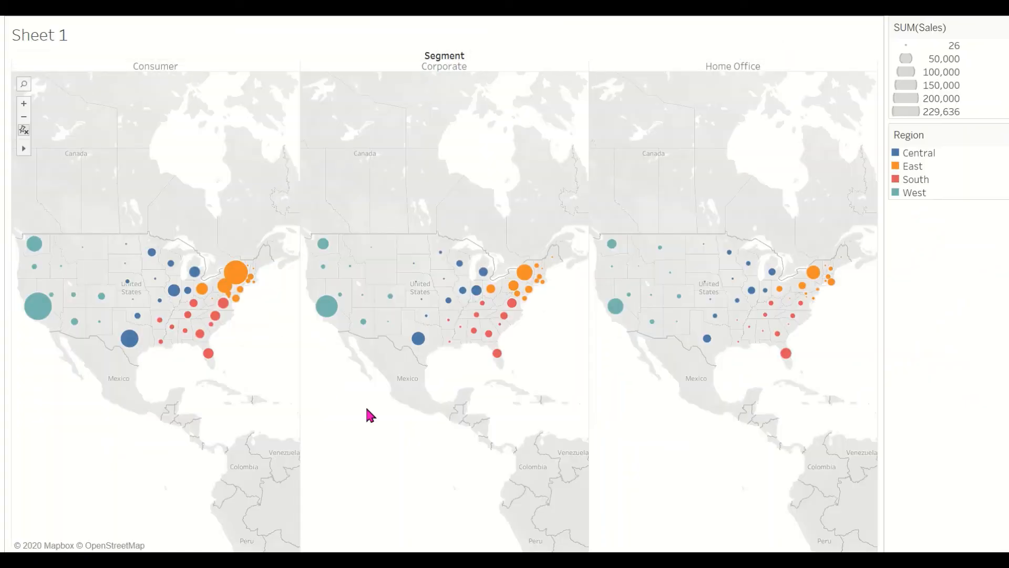
scroll(366, 409, up, 2)
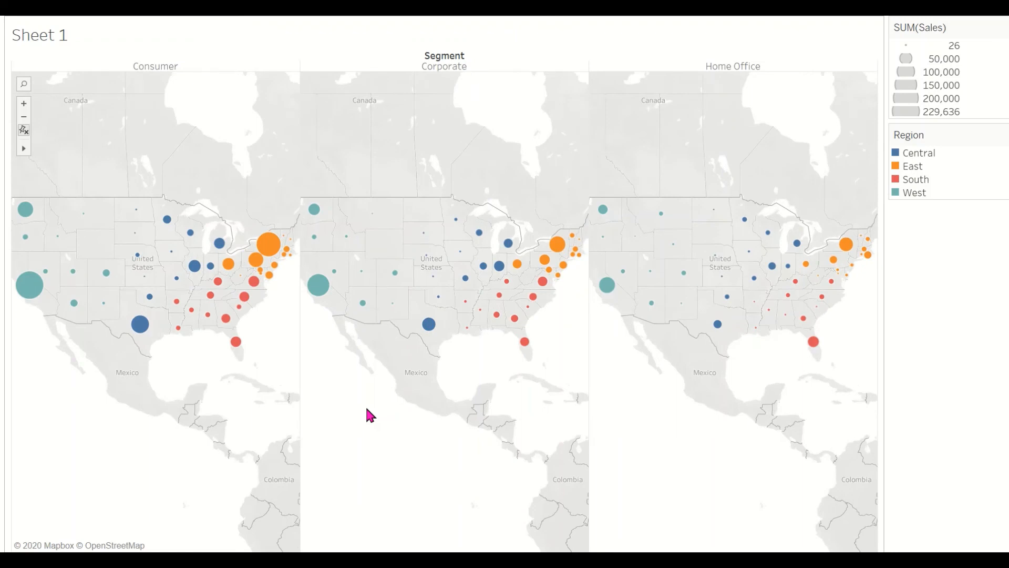